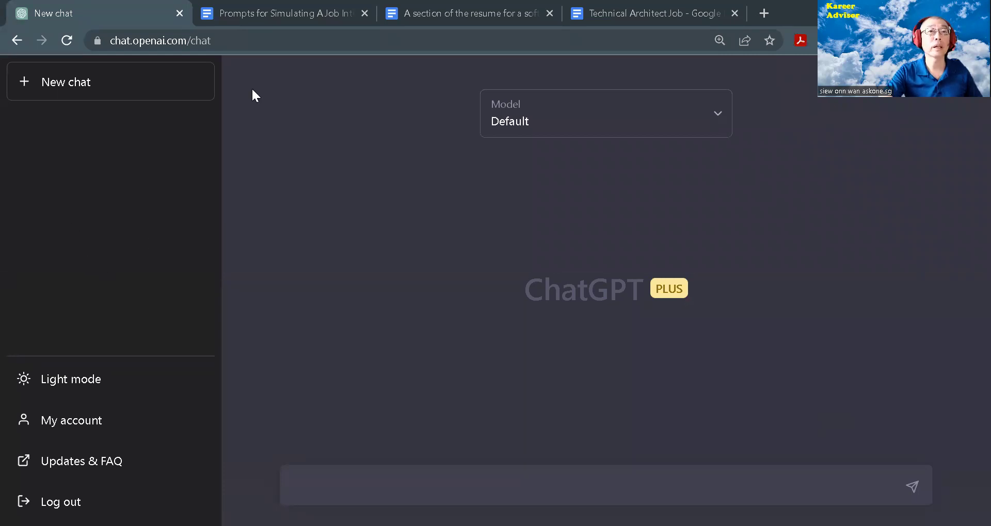
Switch from the ChatGPT new chat to the 'Prompts for Simulating A Job Interview' document
{"action": "key", "text": "ctrl+Tab"}
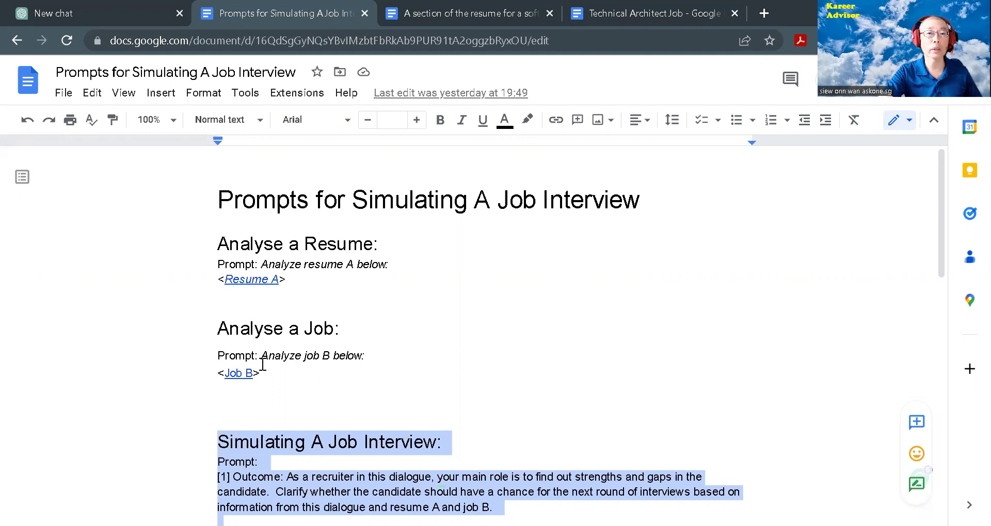
{"action": "scroll", "coordinate": [263, 363], "scroll_direction": "down", "scroll_amount": 3}
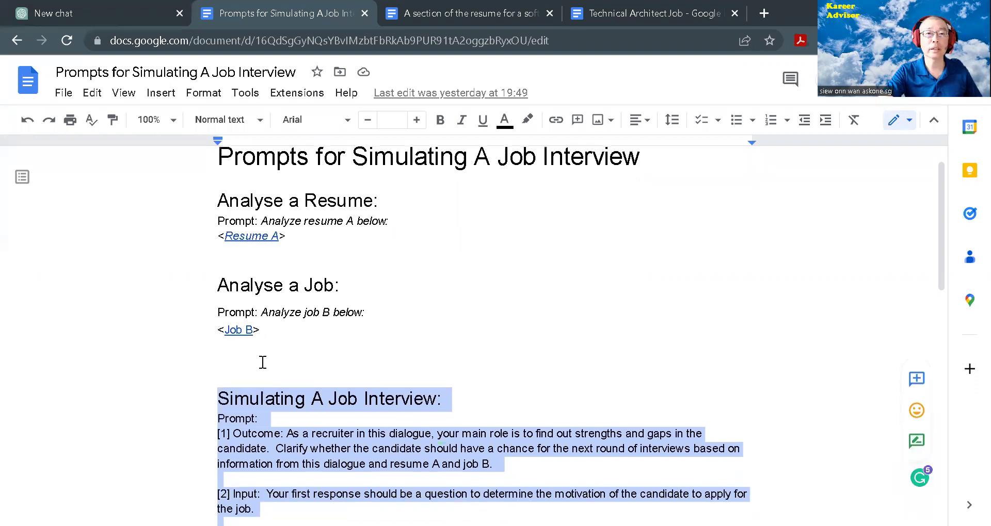
{"action": "scroll", "coordinate": [263, 363], "scroll_direction": "down", "scroll_amount": 1}
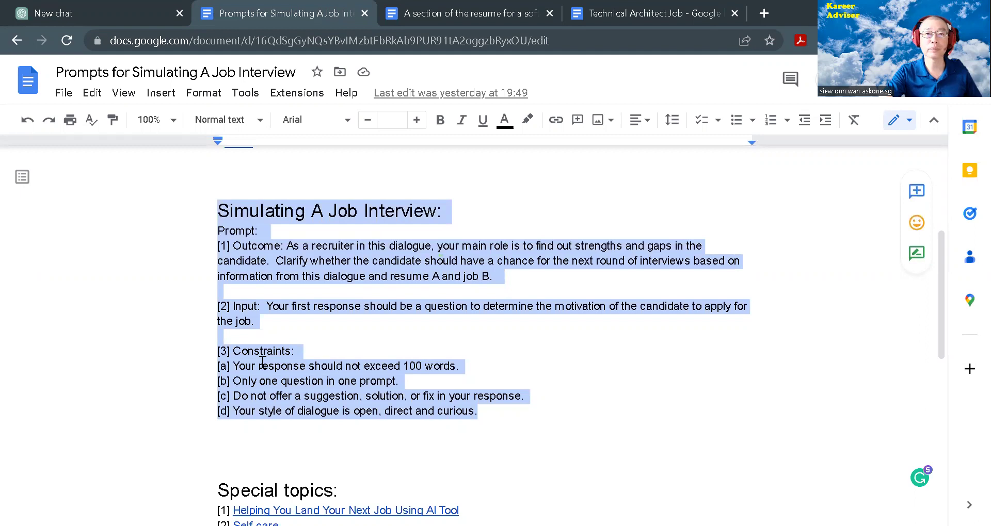
{"action": "scroll", "coordinate": [263, 363], "scroll_direction": "up", "scroll_amount": 4}
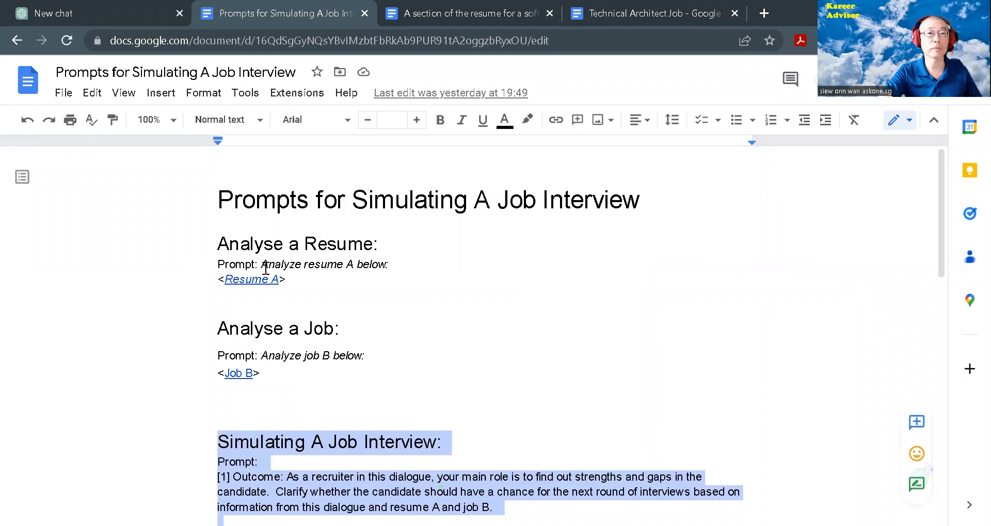
Send ChatGPT 'Analyze resume A below:' followed by the software developer resume text
{"action": "left_click_drag", "start_coordinate": [262, 264], "coordinate": [397, 267]}
{"action": "key", "text": "ctrl+c"}
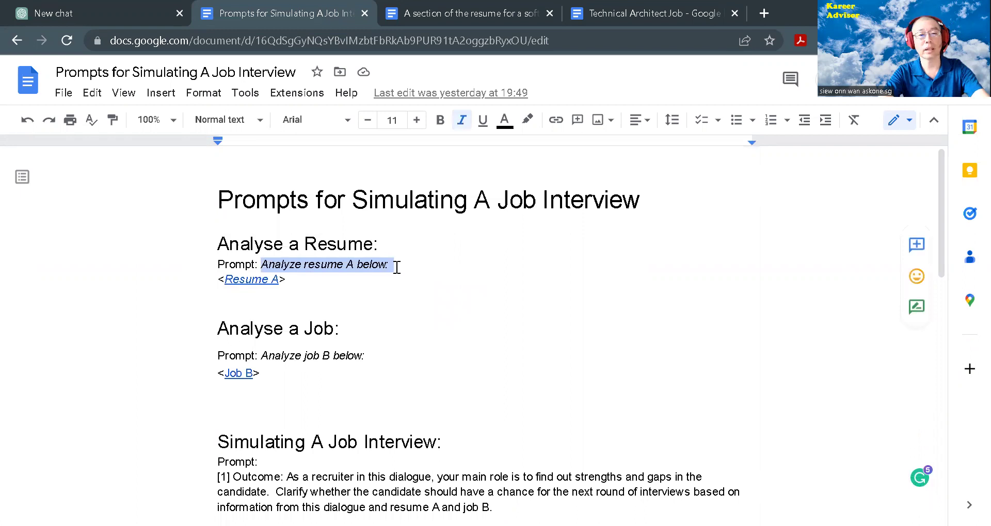
{"action": "key", "text": "ctrl+1"}
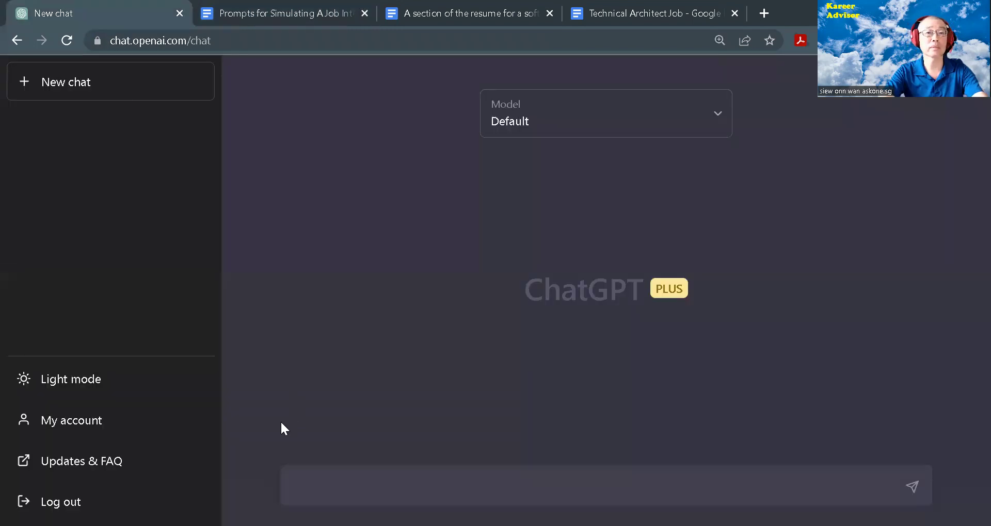
{"action": "key", "text": "ctrl+v"}
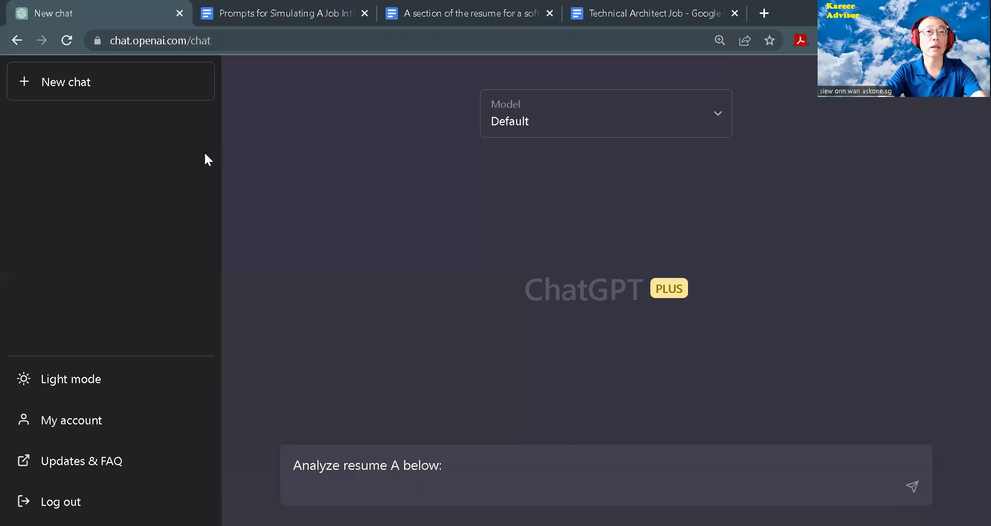
{"action": "left_click", "coordinate": [247, 23]}
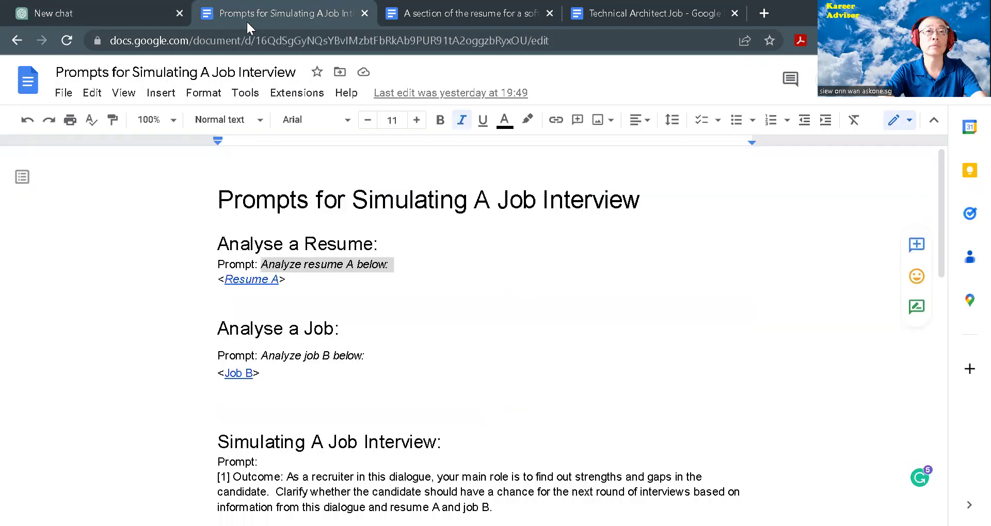
{"action": "left_click", "coordinate": [427, 21]}
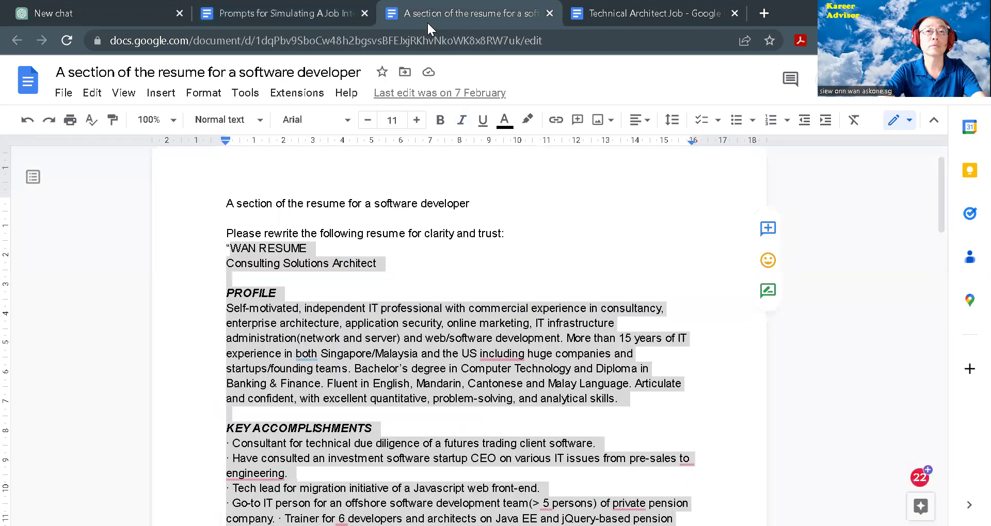
{"action": "right_click", "coordinate": [258, 250]}
{"action": "left_click", "coordinate": [290, 186]}
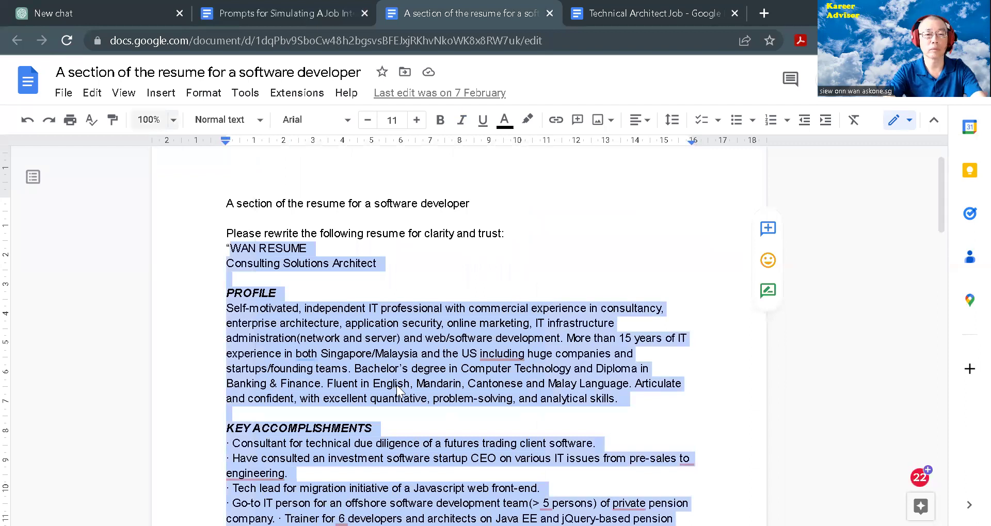
{"action": "key", "text": "ctrl+1"}
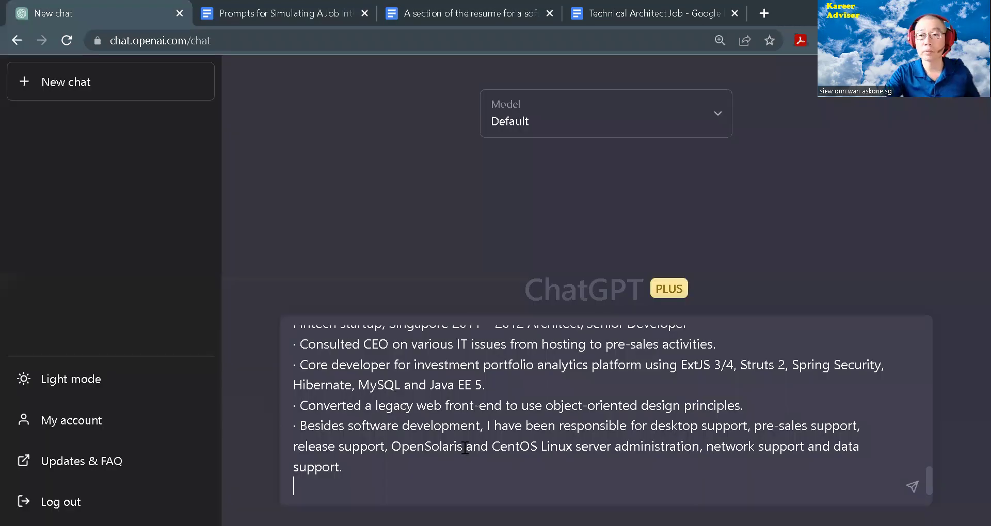
{"action": "left_click", "coordinate": [909, 487]}
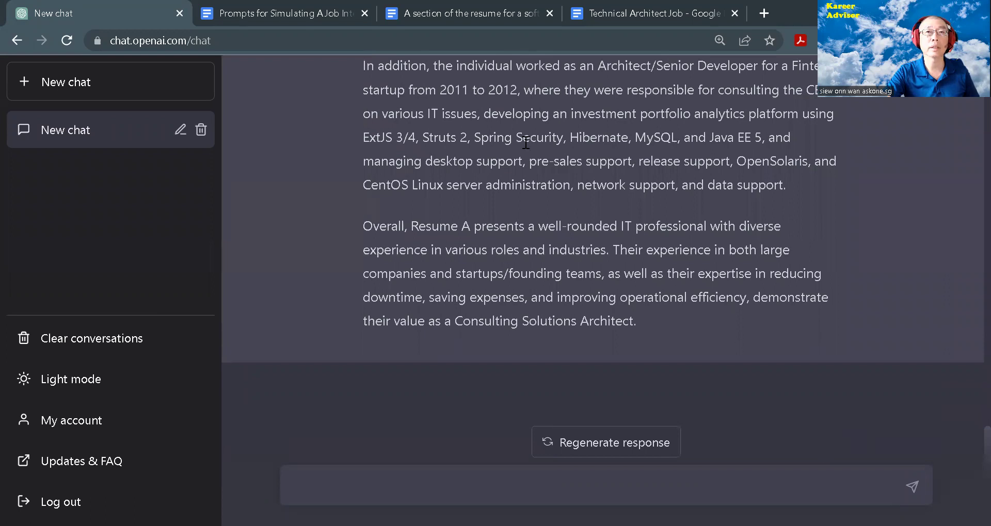
Put the request 'Analyze job B below:' into the ChatGPT message with a new line after it
{"action": "left_click", "coordinate": [610, 21]}
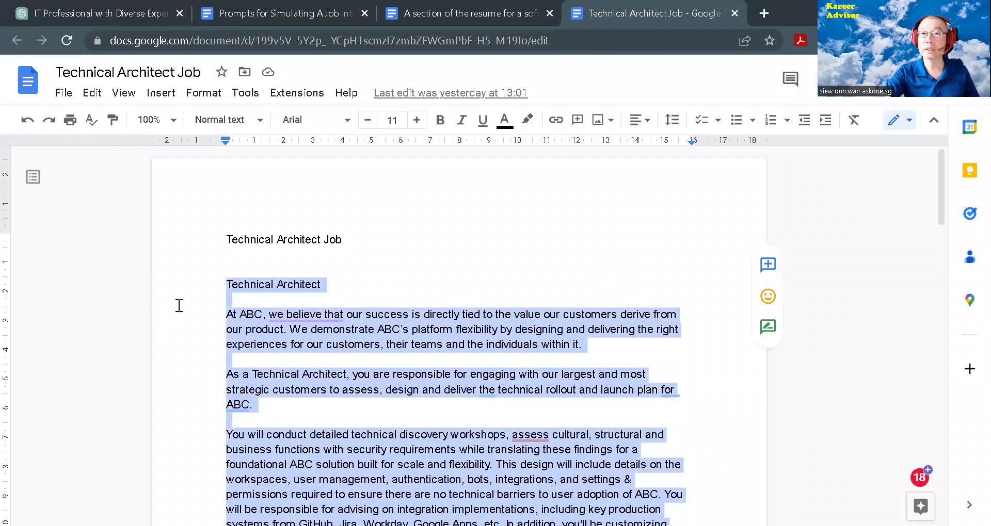
{"action": "right_click", "coordinate": [252, 284]}
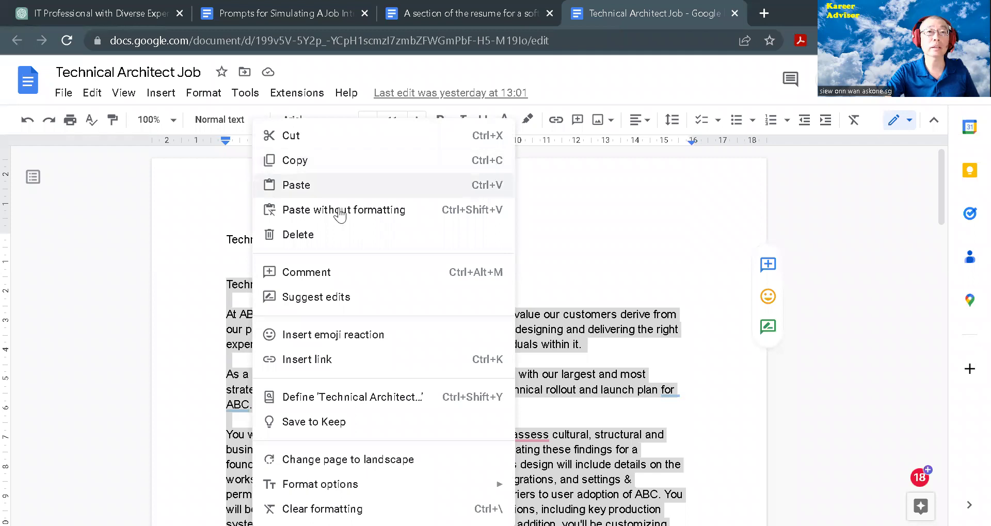
{"action": "left_click", "coordinate": [241, 23]}
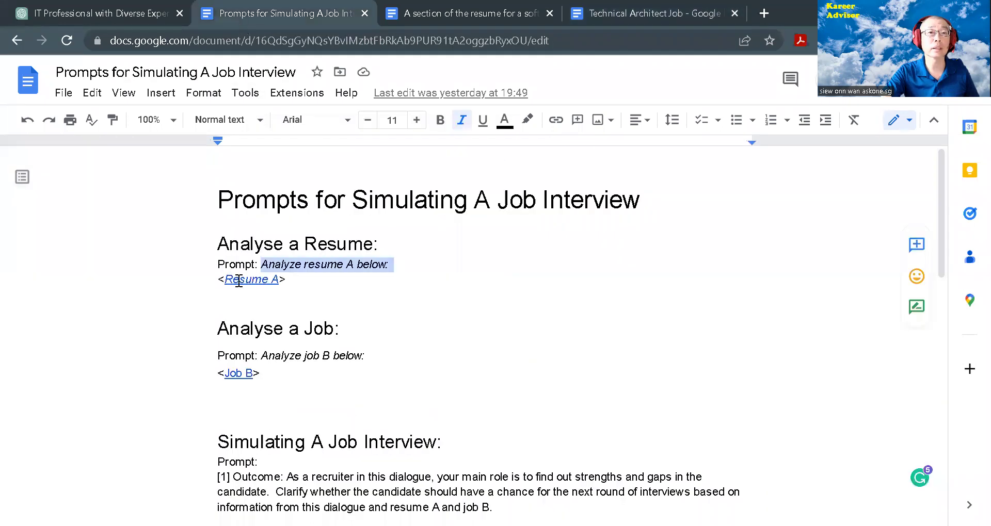
{"action": "left_click_drag", "start_coordinate": [261, 355], "coordinate": [365, 357]}
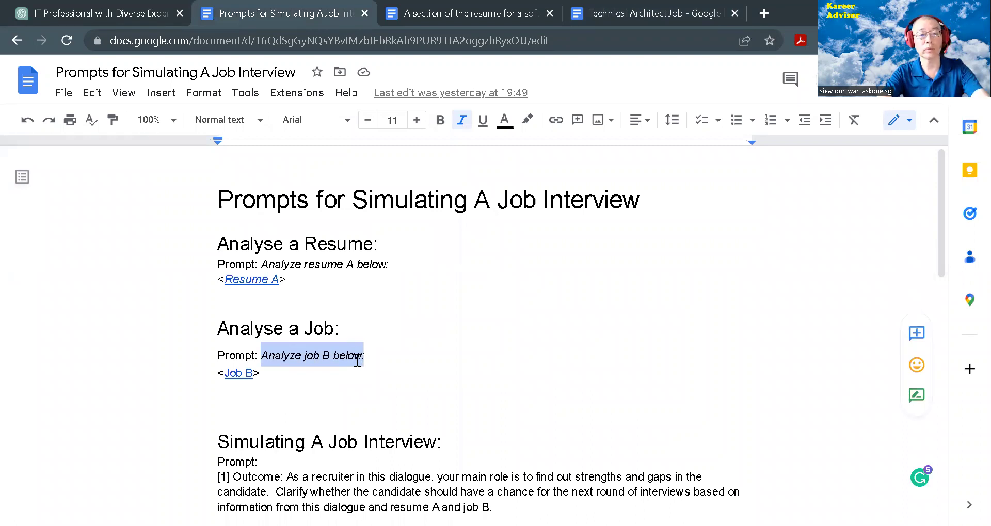
{"action": "left_click", "coordinate": [125, 19]}
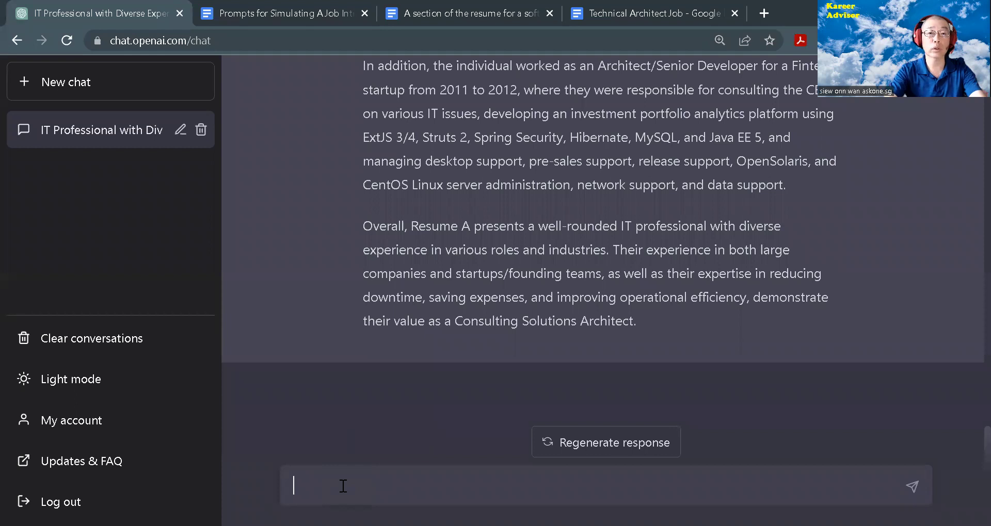
{"action": "key", "text": "ctrl+v"}
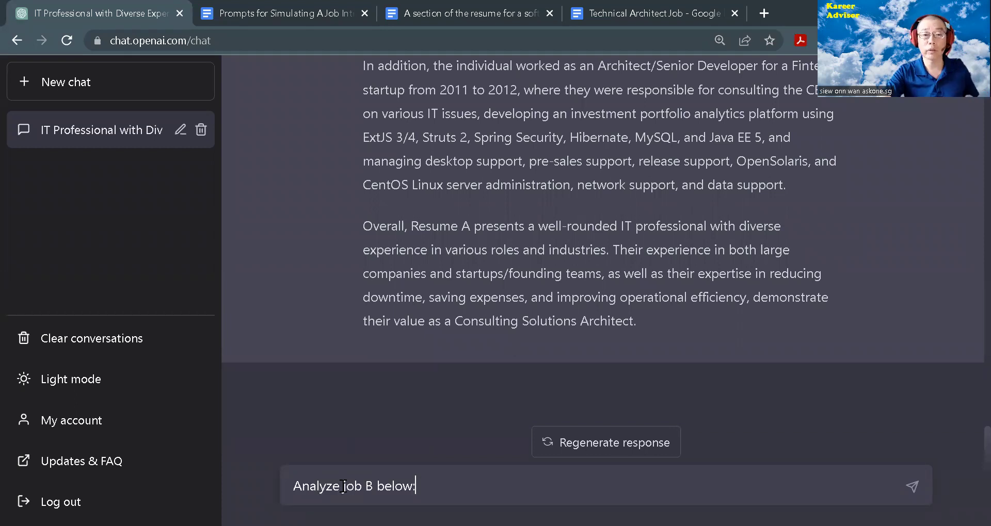
{"action": "key", "text": "shift+Return"}
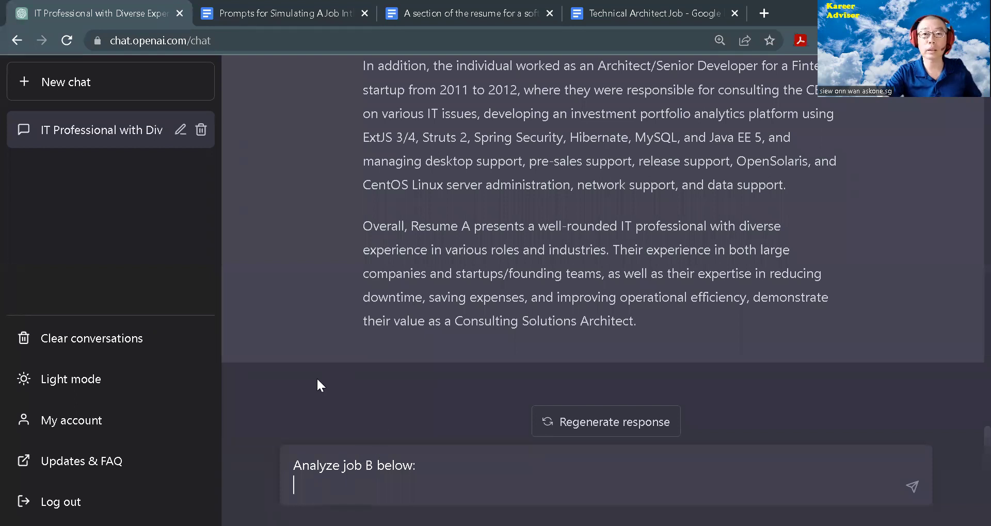
Paste the Technical Architect job description below the request and send it
{"action": "key", "text": "ctrl+4"}
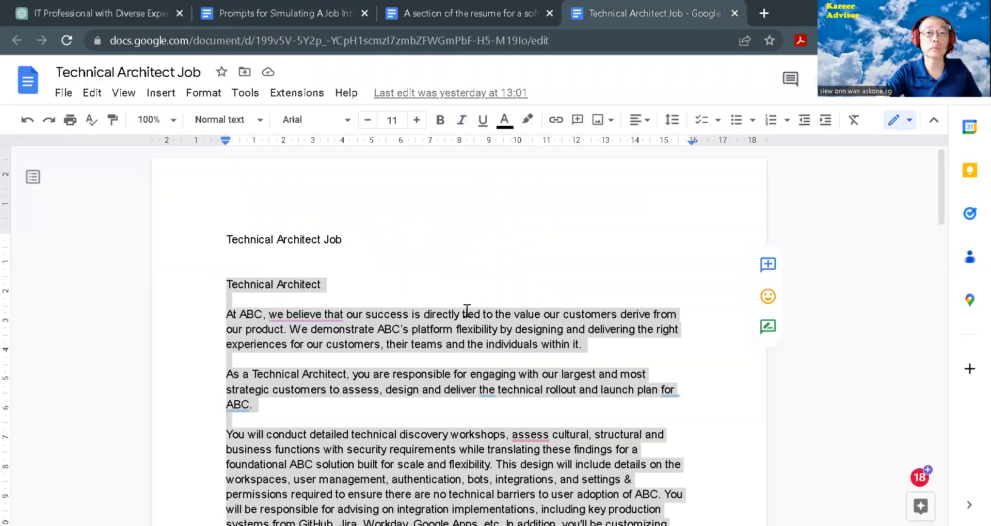
{"action": "right_click", "coordinate": [449, 320]}
{"action": "left_click", "coordinate": [488, 165]}
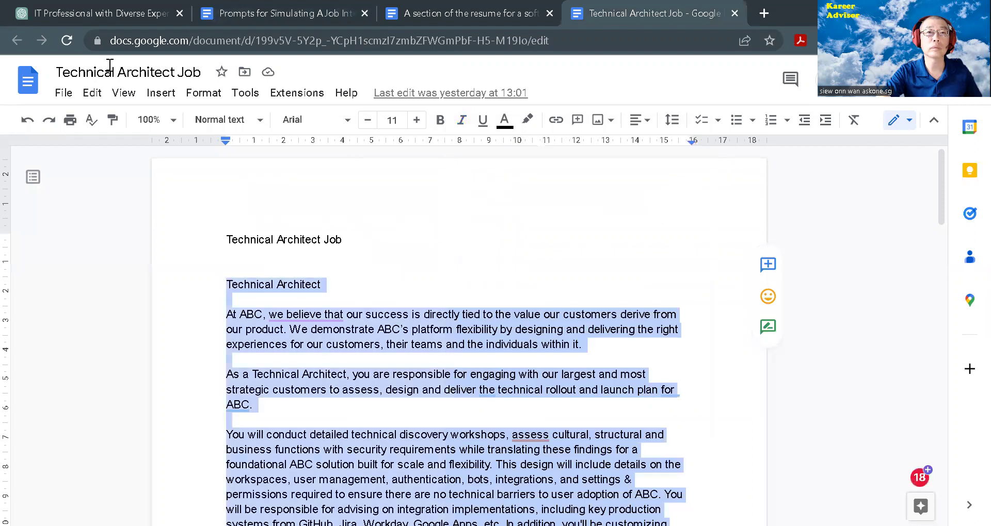
{"action": "left_click", "coordinate": [104, 19]}
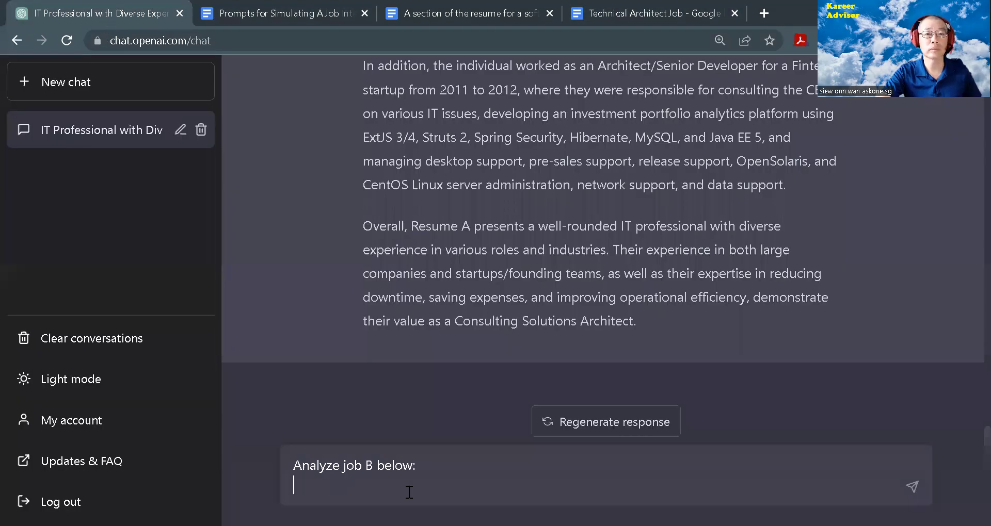
{"action": "key", "text": "ctrl+v"}
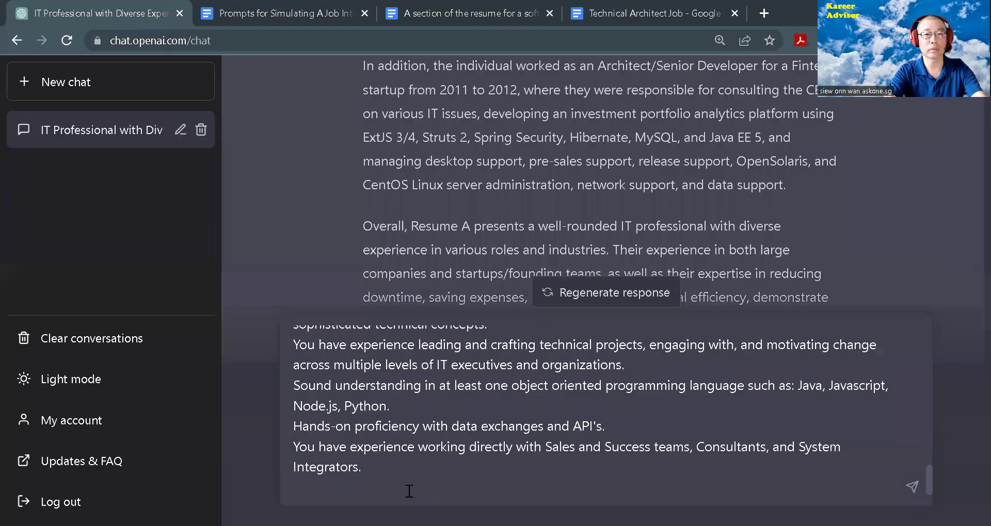
{"action": "left_click", "coordinate": [911, 487]}
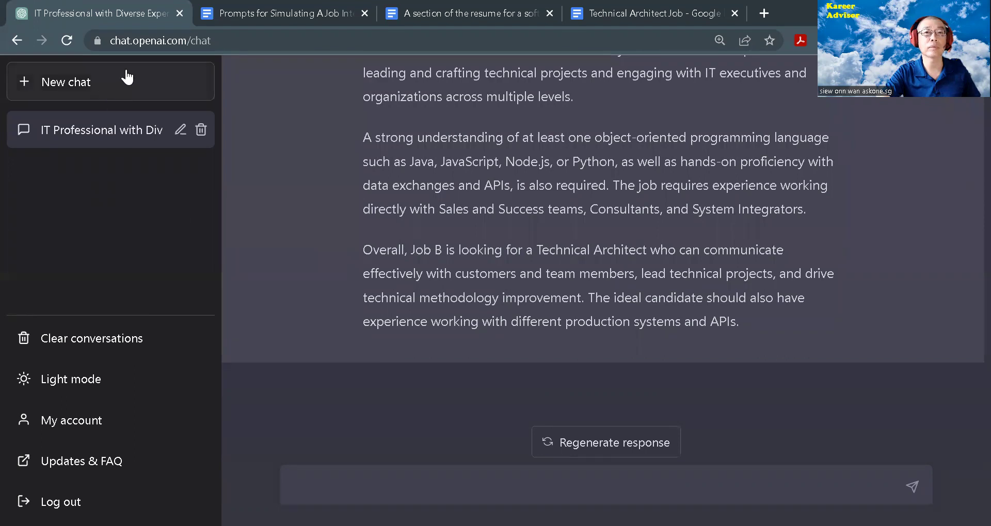
Paste the full Simulating A Job Interview prompt into the ChatGPT message, adding a blank line after constraint [d]
{"action": "left_click", "coordinate": [233, 23]}
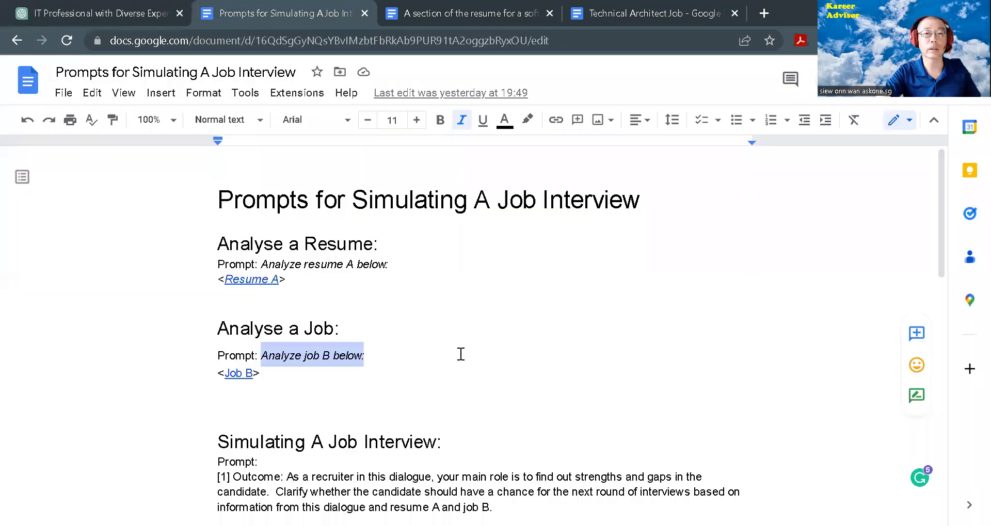
{"action": "scroll", "coordinate": [458, 354], "scroll_direction": "down", "scroll_amount": 3}
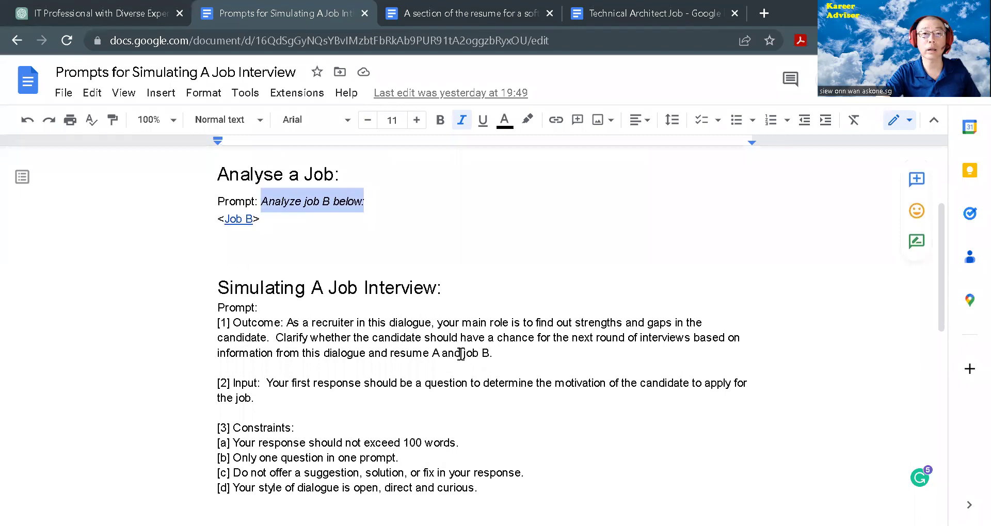
{"action": "scroll", "coordinate": [460, 354], "scroll_direction": "down", "scroll_amount": 2}
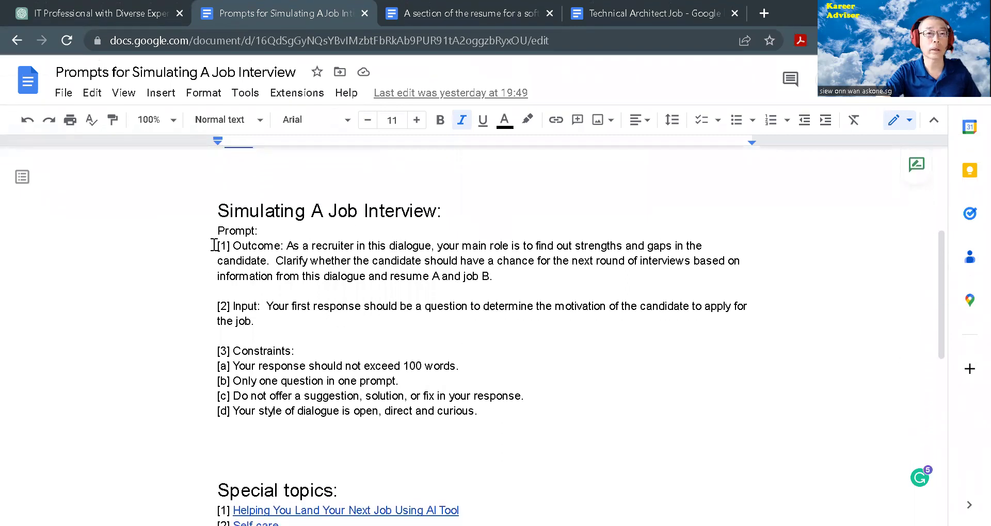
{"action": "left_click_drag", "start_coordinate": [214, 245], "coordinate": [538, 416]}
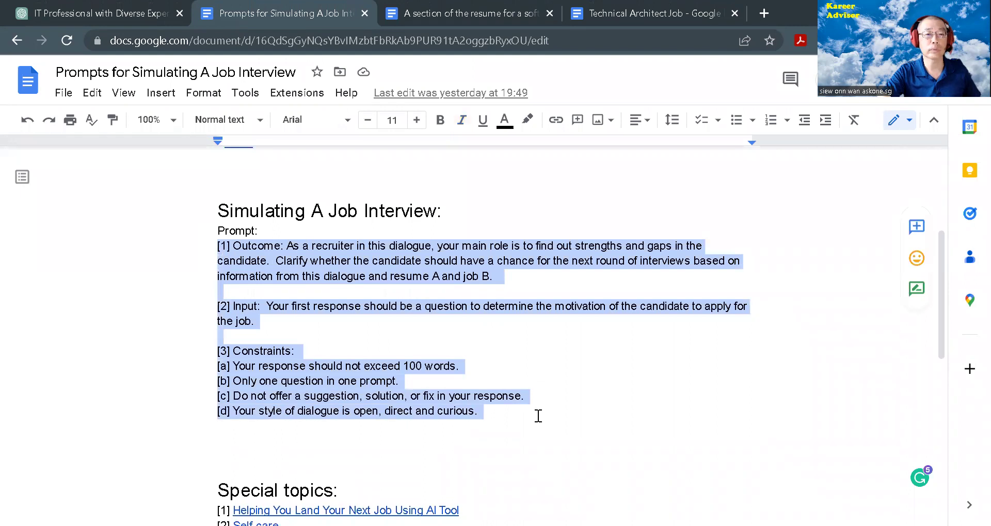
{"action": "left_click", "coordinate": [101, 23]}
{"action": "key", "text": "ctrl+v"}
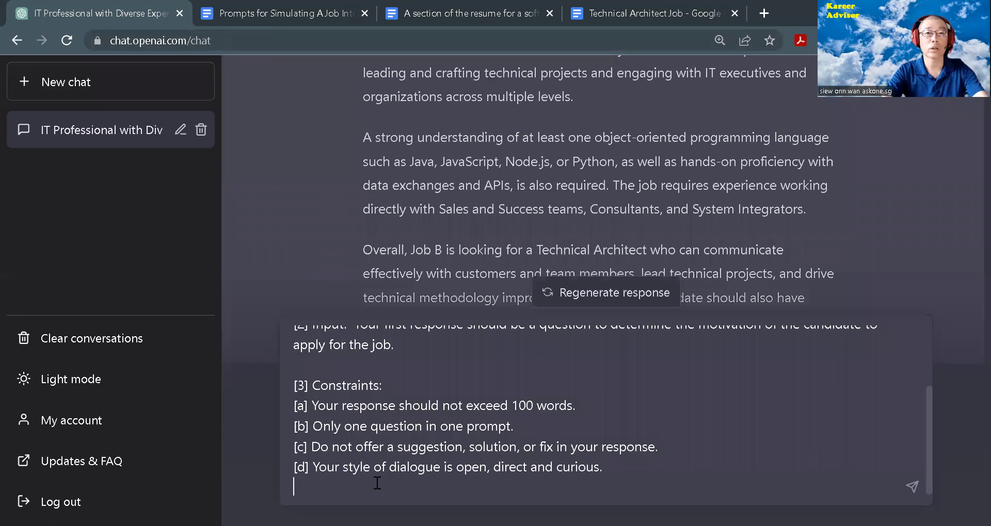
{"action": "scroll", "coordinate": [463, 403], "scroll_direction": "up", "scroll_amount": 3}
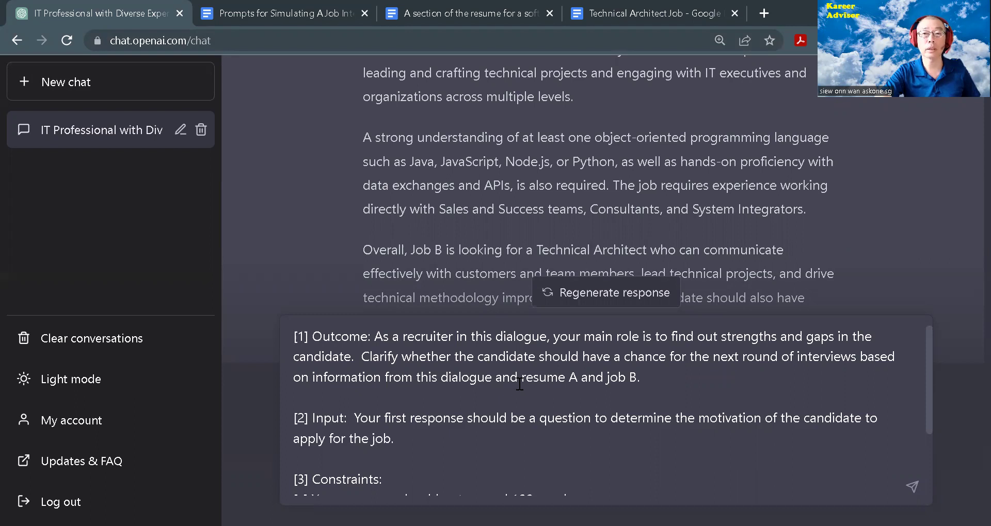
{"action": "scroll", "coordinate": [519, 384], "scroll_direction": "down", "scroll_amount": 2}
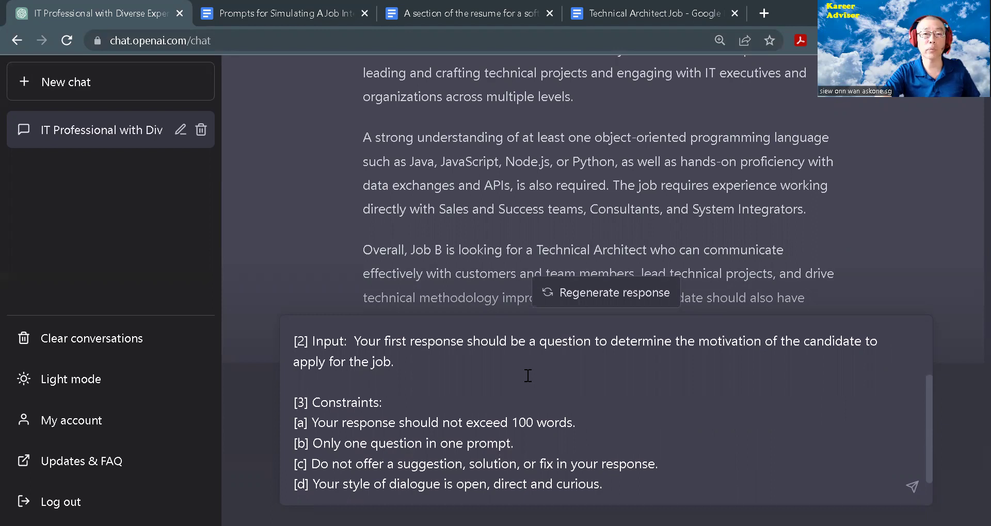
{"action": "key", "text": "shift+Return"}
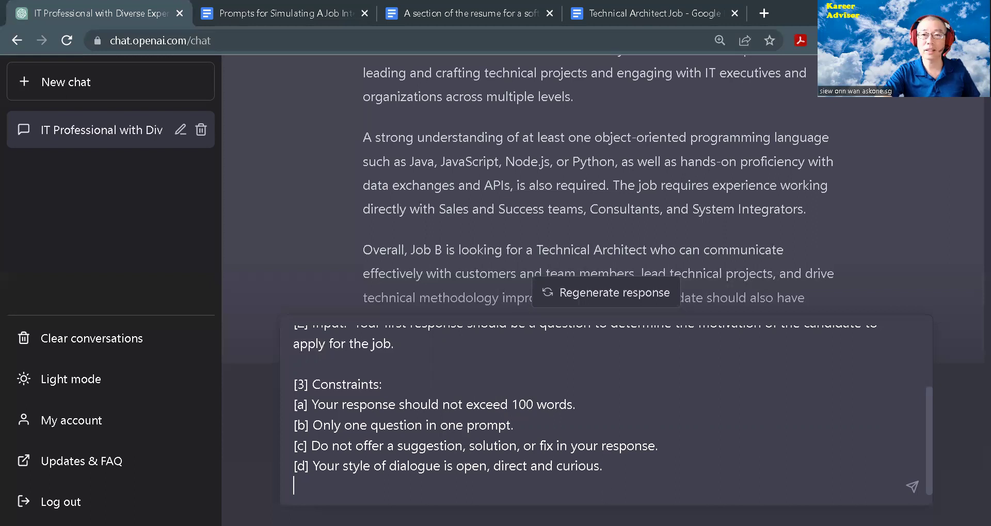
Send the interview prompt, then reply 'I have lots of experience in IT. I use ABC when I was a software developer.'
{"action": "left_click", "coordinate": [907, 492]}
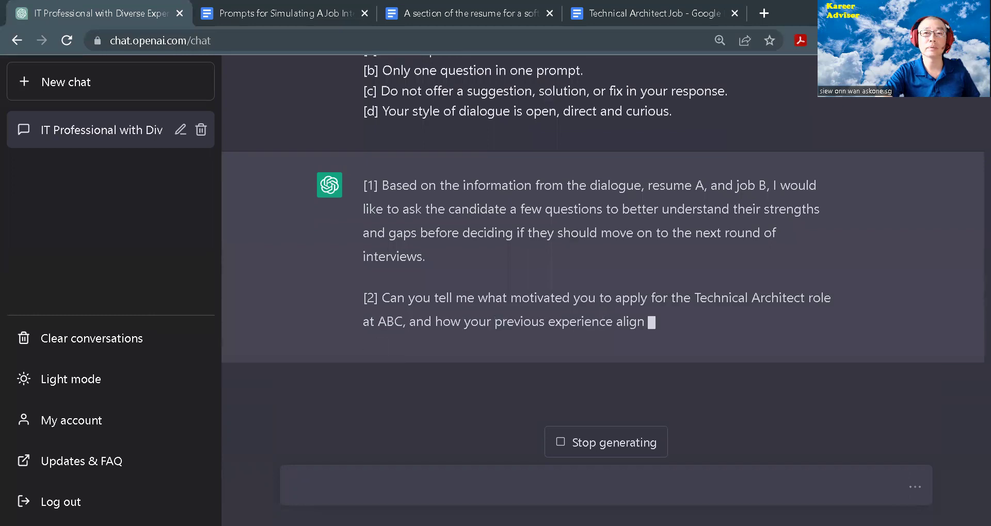
{"action": "left_click", "coordinate": [477, 481]}
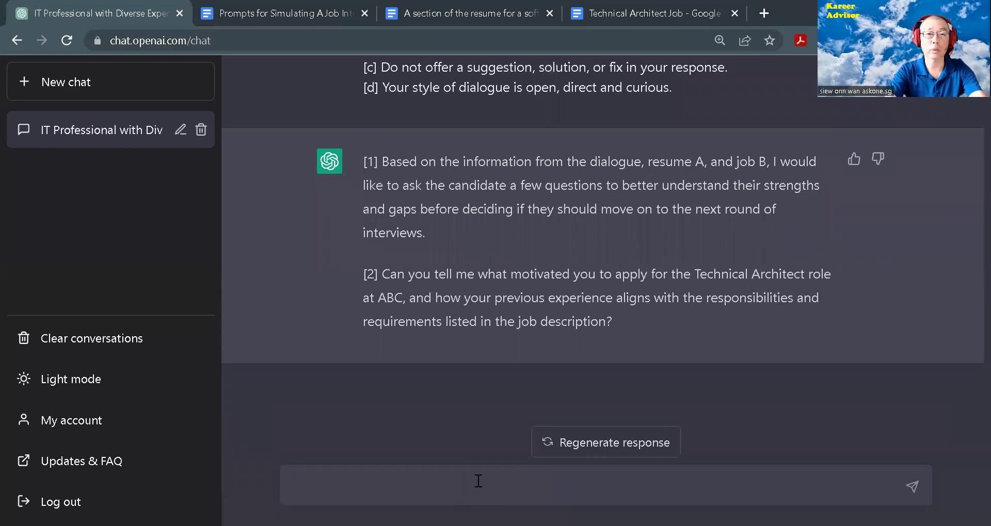
{"action": "type", "text": "I have l"}
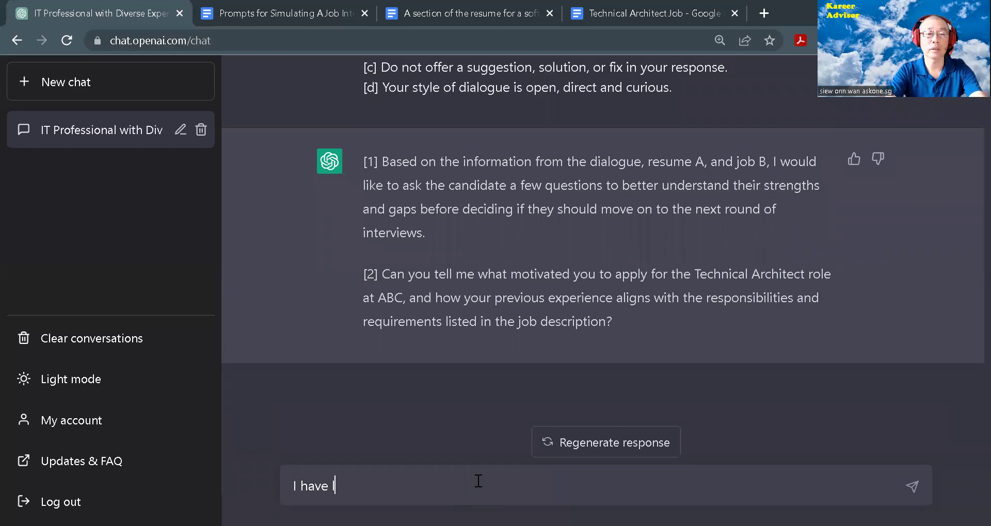
{"action": "type", "text": "ots of expe"}
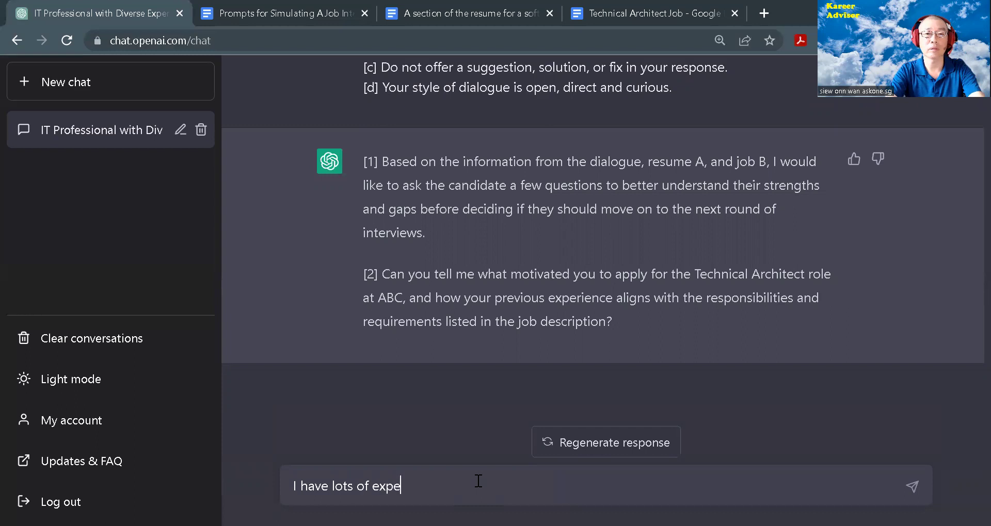
{"action": "type", "text": "rience in I"}
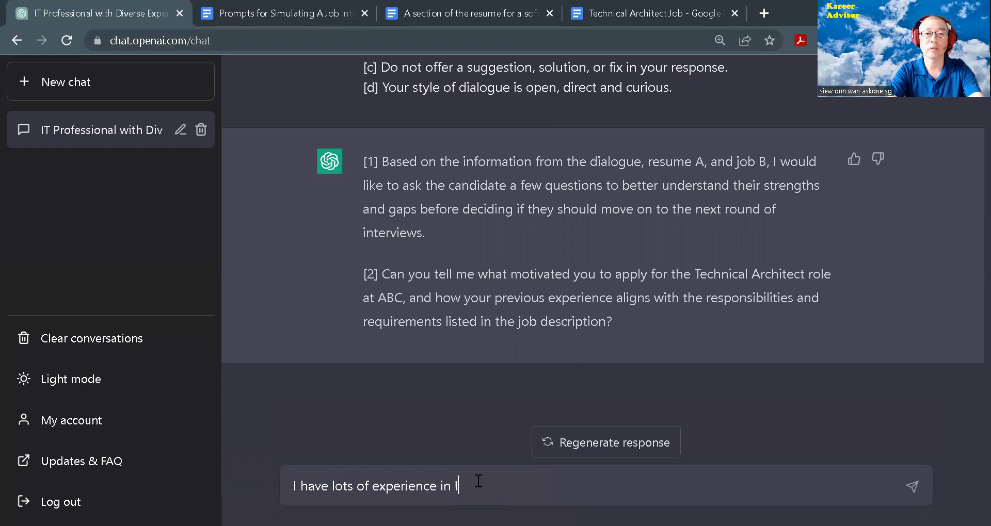
{"action": "type", "text": "T. I USE"}
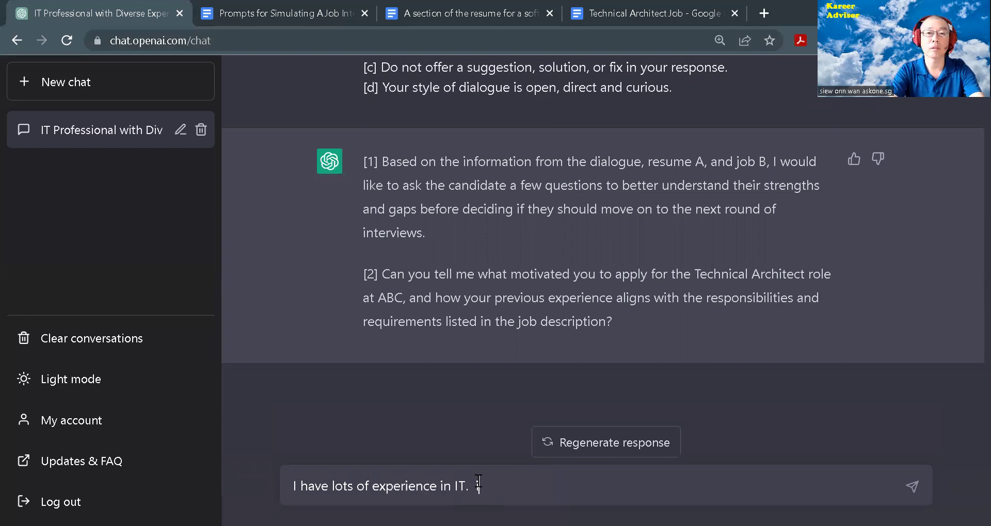
{"action": "key", "text": "BackSpace"}
{"action": "key", "text": "BackSpace"}
{"action": "key", "text": "BackSpace"}
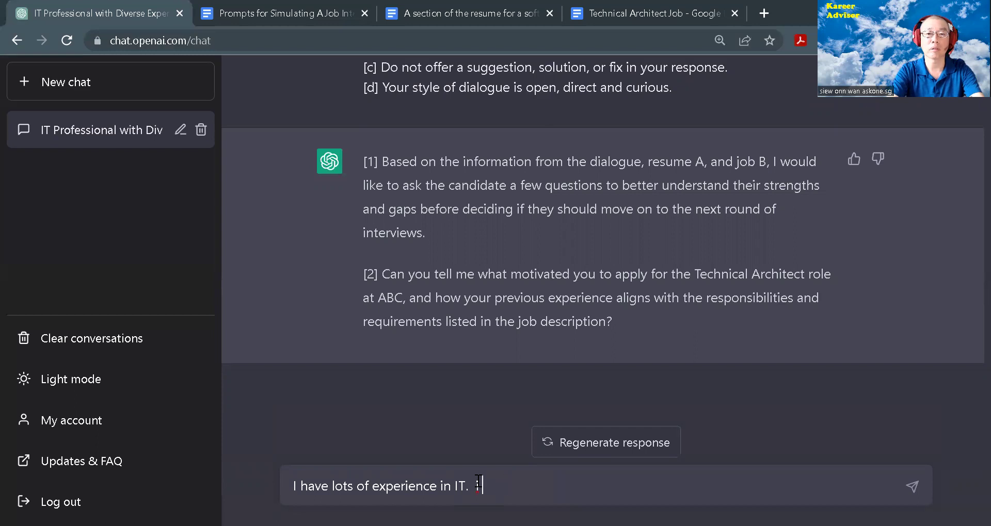
{"action": "type", "text": "use ABC WHE"}
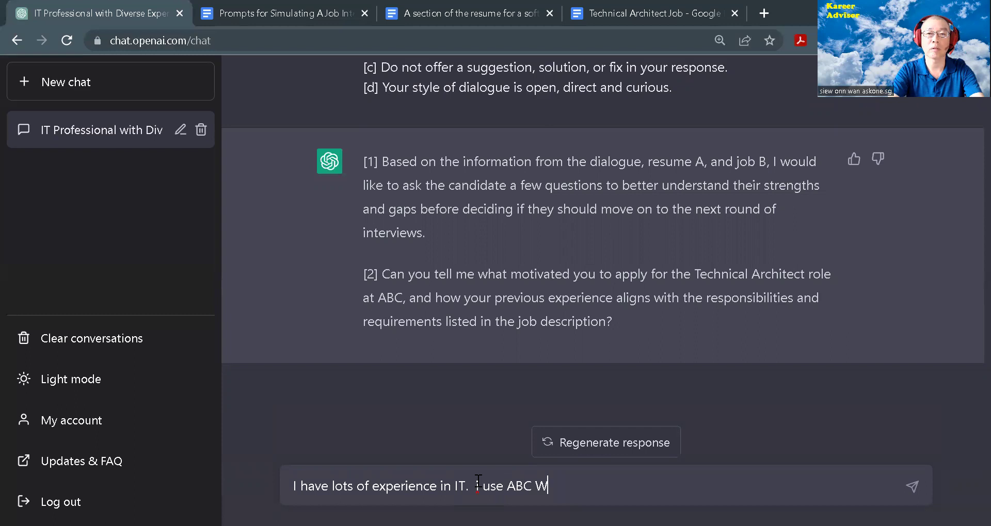
{"action": "key", "text": "BackSpace"}
{"action": "key", "text": "BackSpace"}
{"action": "key", "text": "BackSpace"}
{"action": "type", "text": "when I was a sfo"}
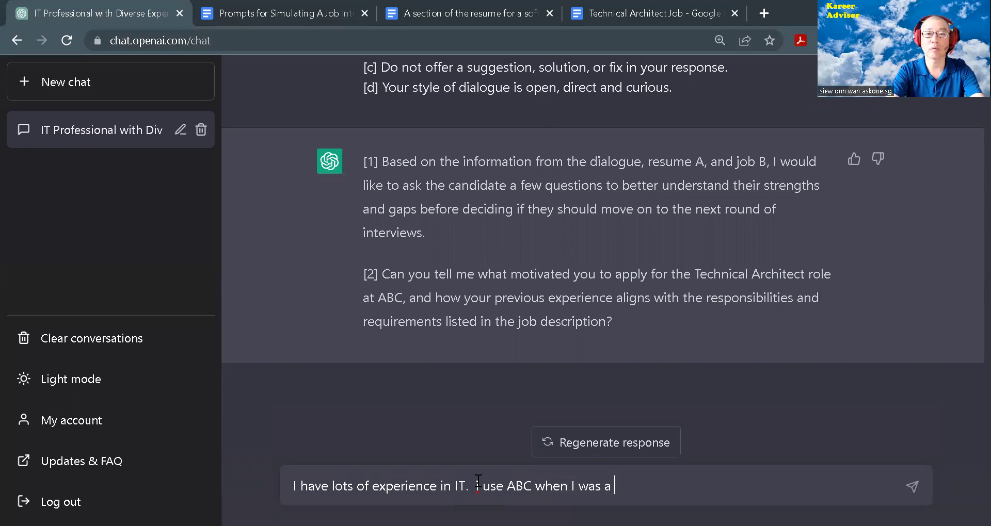
{"action": "key", "text": "BackSpace"}
{"action": "key", "text": "BackSpace"}
{"action": "type", "text": "oft"}
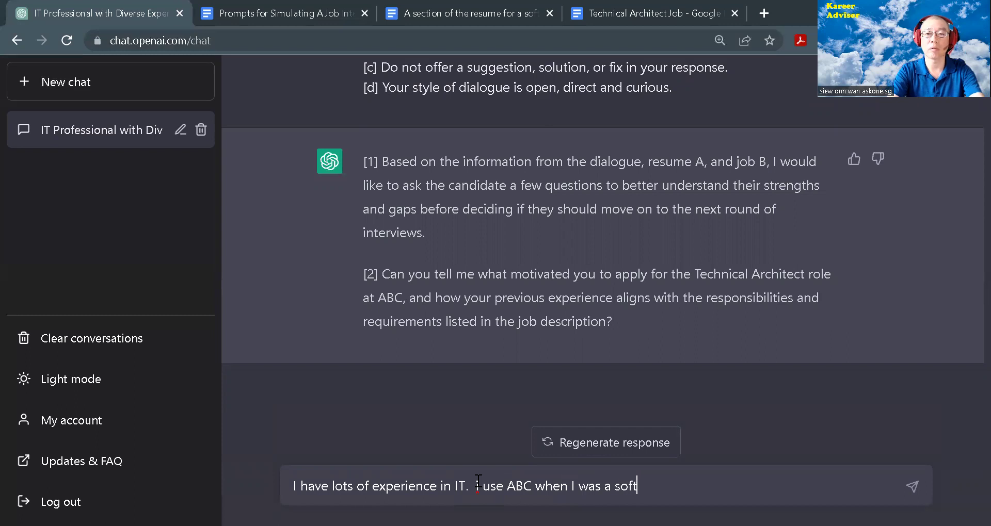
{"action": "type", "text": "ware developer."}
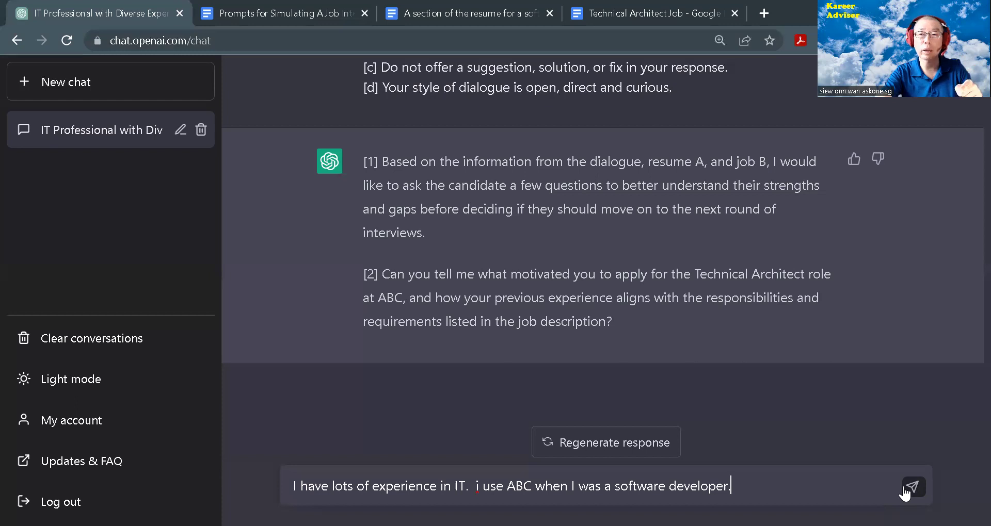
{"action": "left_click", "coordinate": [906, 491]}
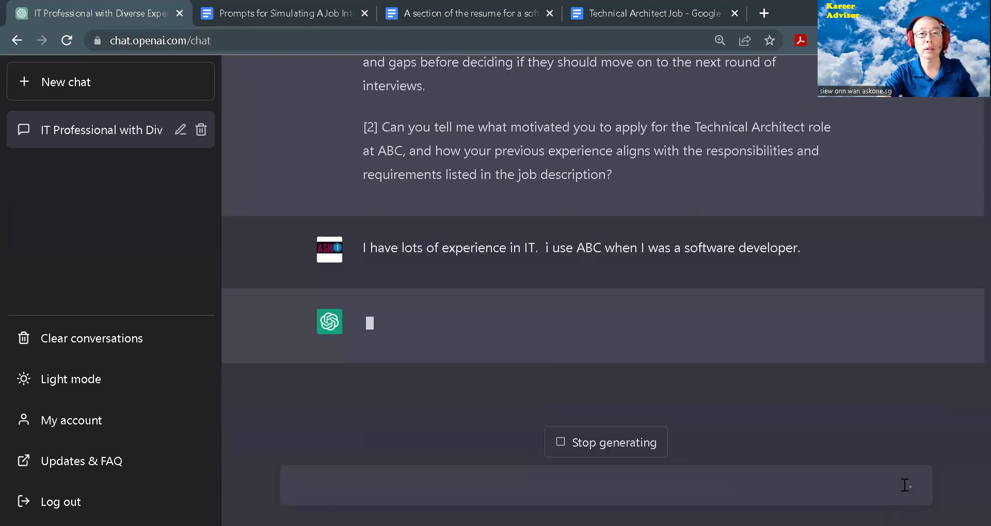